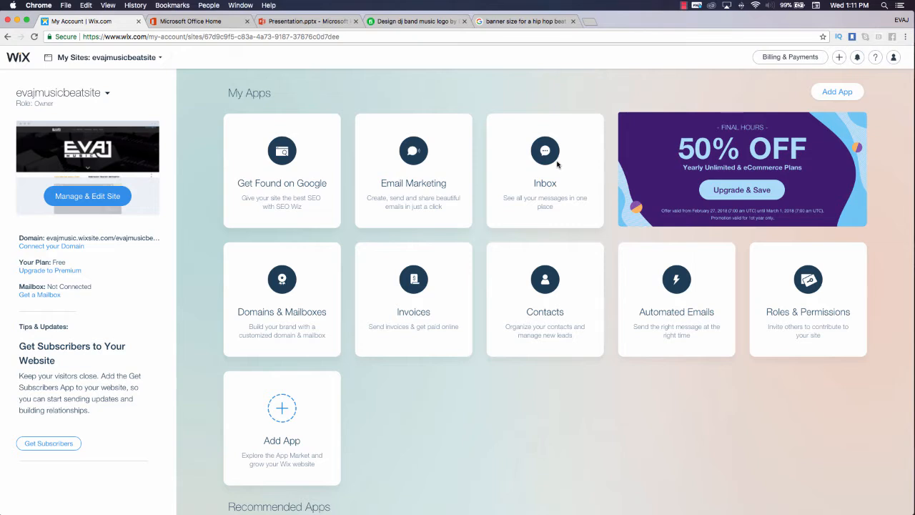
- Start a new website in the Other category and choose to build it from a template with the Wix Editor
{"action": "mouse_move", "coordinate": [791, 57]}
{"action": "left_click", "coordinate": [842, 61]}
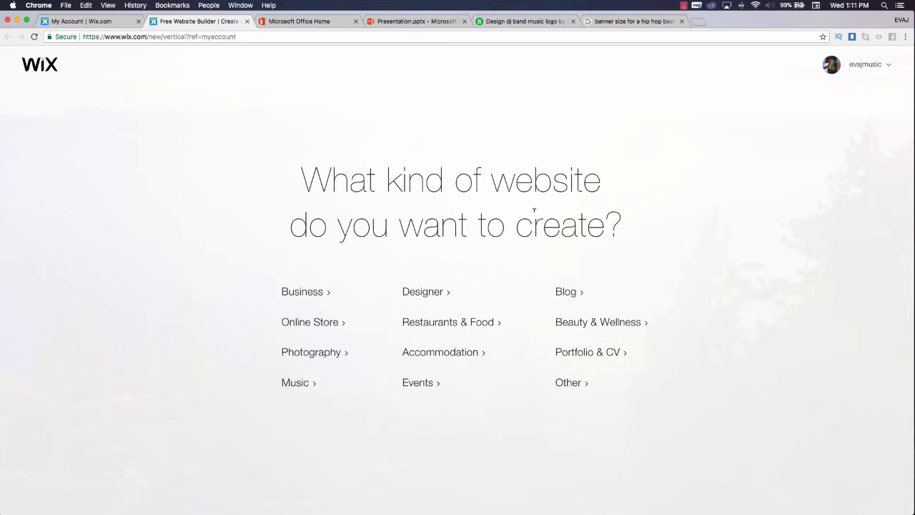
{"action": "left_click", "coordinate": [584, 386]}
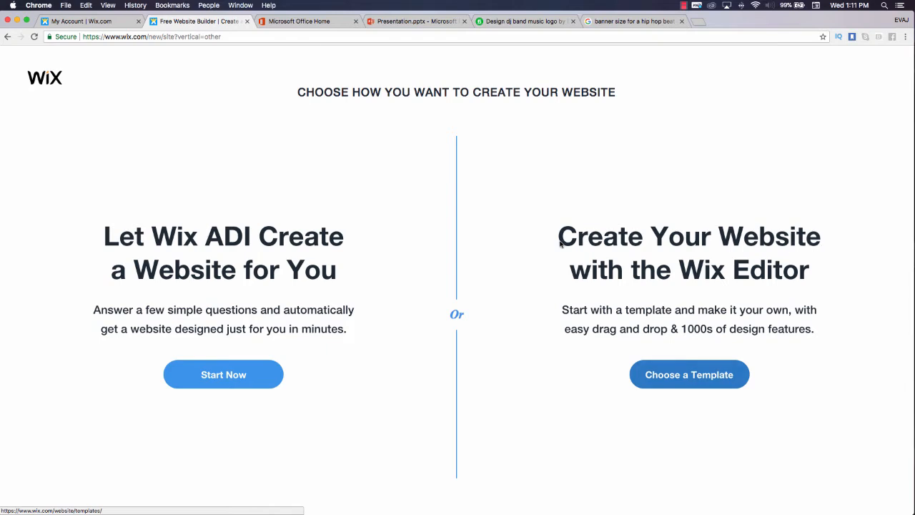
{"action": "left_click", "coordinate": [693, 374]}
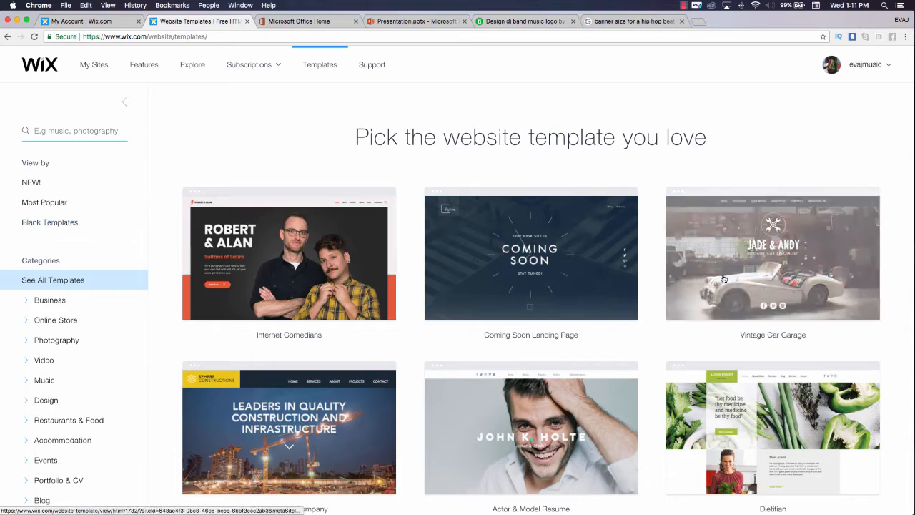
- Browse the full template gallery and narrow it to the Blank Templates
{"action": "scroll", "coordinate": [723, 279], "scroll_direction": "down", "scroll_amount": 10}
{"action": "scroll", "coordinate": [723, 278], "scroll_direction": "up", "scroll_amount": 10}
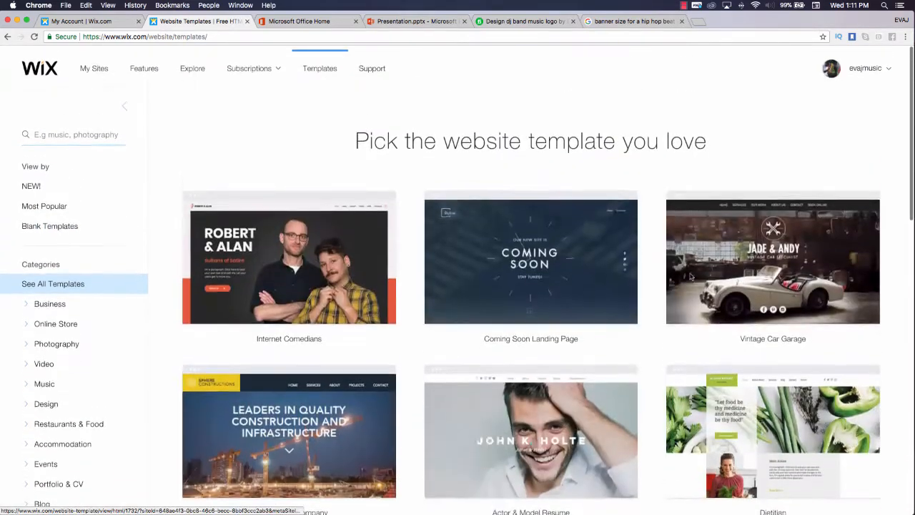
{"action": "scroll", "coordinate": [58, 207], "scroll_direction": "down", "scroll_amount": 5}
{"action": "scroll", "coordinate": [108, 315], "scroll_direction": "up", "scroll_amount": 5}
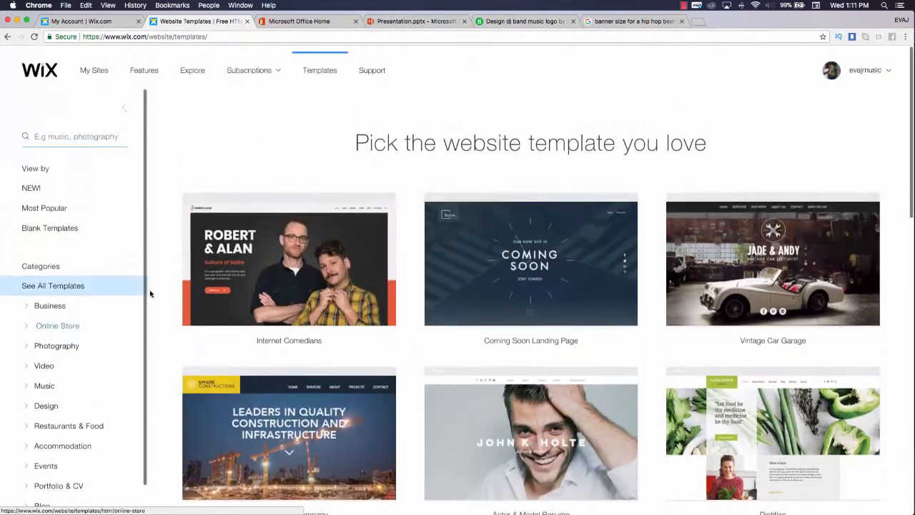
{"action": "scroll", "coordinate": [353, 246], "scroll_direction": "down", "scroll_amount": 5}
{"action": "scroll", "coordinate": [353, 246], "scroll_direction": "down", "scroll_amount": 10}
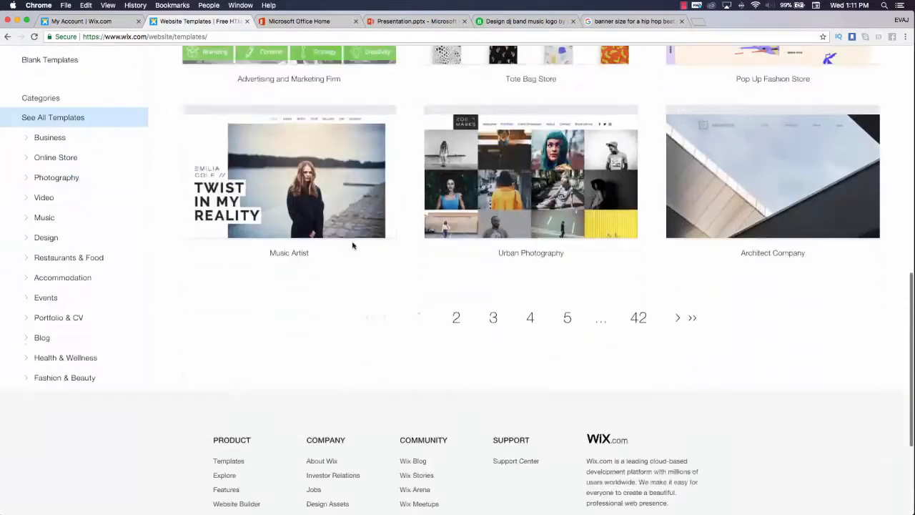
{"action": "scroll", "coordinate": [353, 245], "scroll_direction": "up", "scroll_amount": 15}
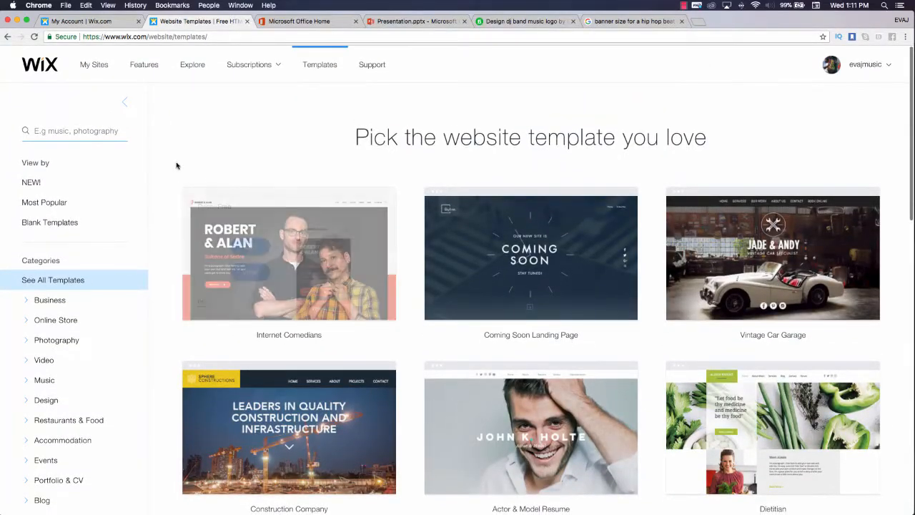
{"action": "left_click", "coordinate": [55, 229]}
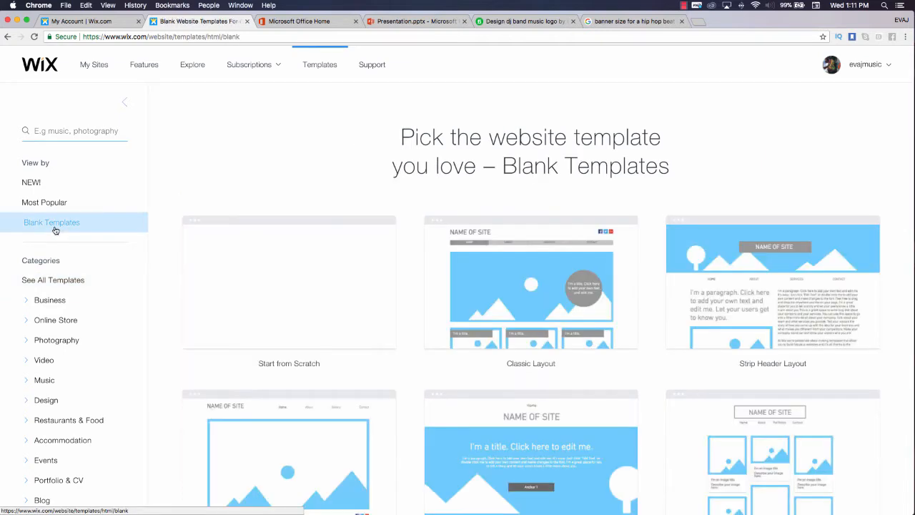
- Open the Start from Scratch blank template for editing and dismiss the editor's introduction
{"action": "mouse_move", "coordinate": [591, 218]}
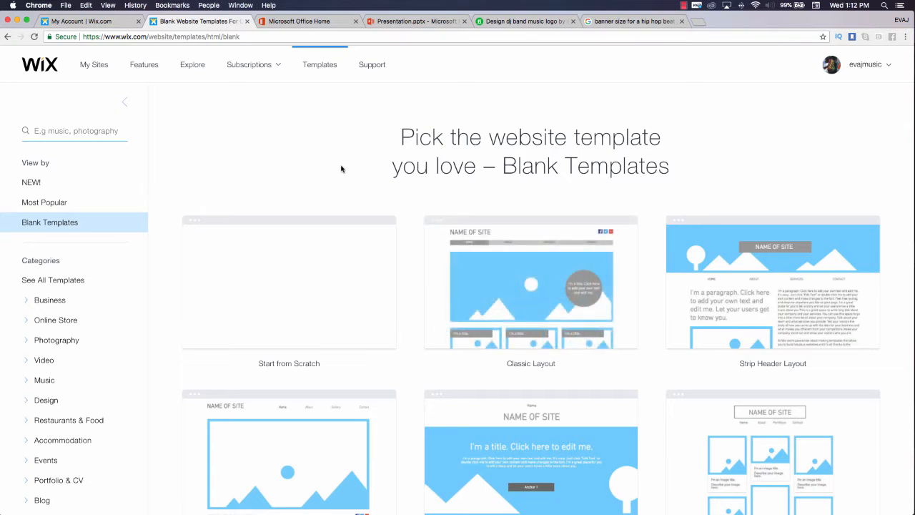
{"action": "scroll", "coordinate": [341, 168], "scroll_direction": "down", "scroll_amount": 3}
{"action": "mouse_move", "coordinate": [282, 169]}
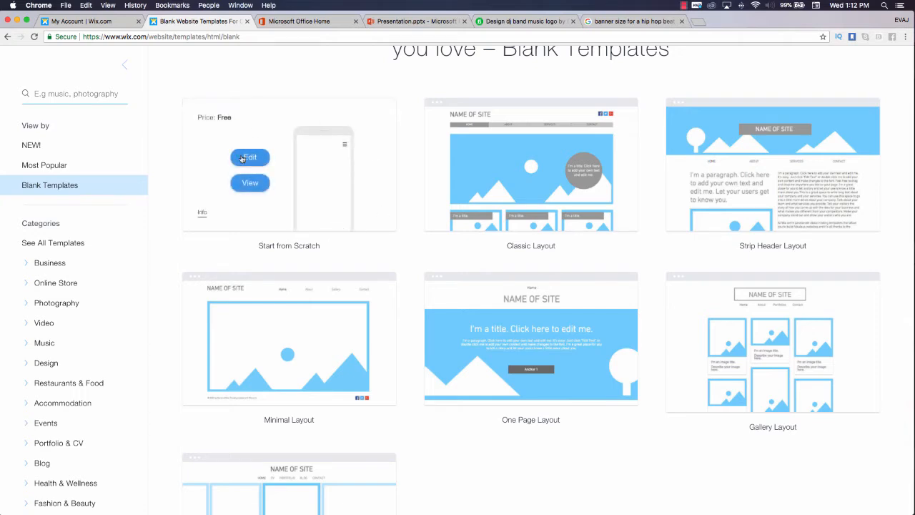
{"action": "scroll", "coordinate": [278, 159], "scroll_direction": "up", "scroll_amount": 2}
{"action": "left_click", "coordinate": [251, 247]}
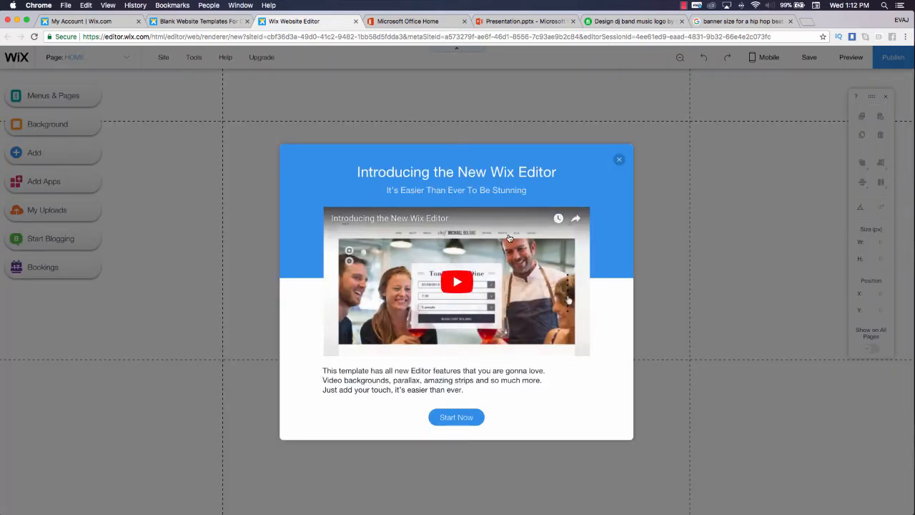
{"action": "left_click", "coordinate": [621, 159]}
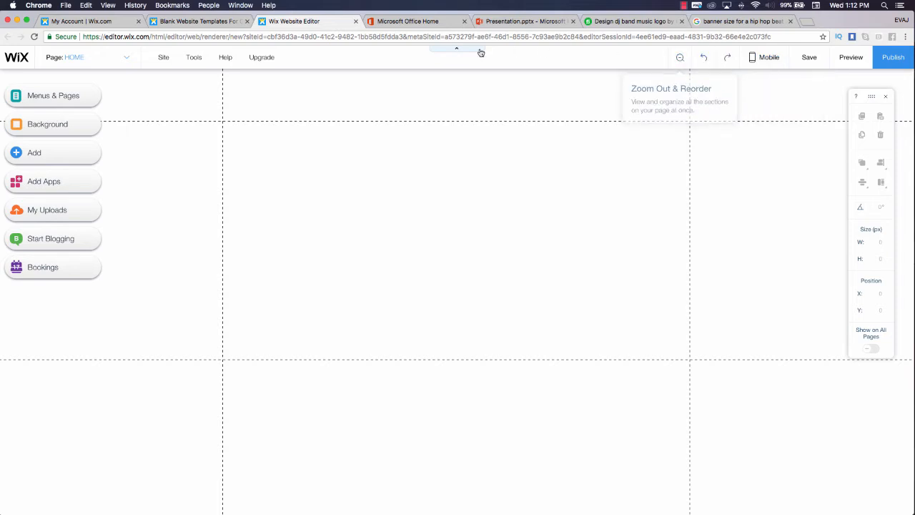
- Look over the editor's Help and Site options and the site's page list
{"action": "mouse_move", "coordinate": [247, 57]}
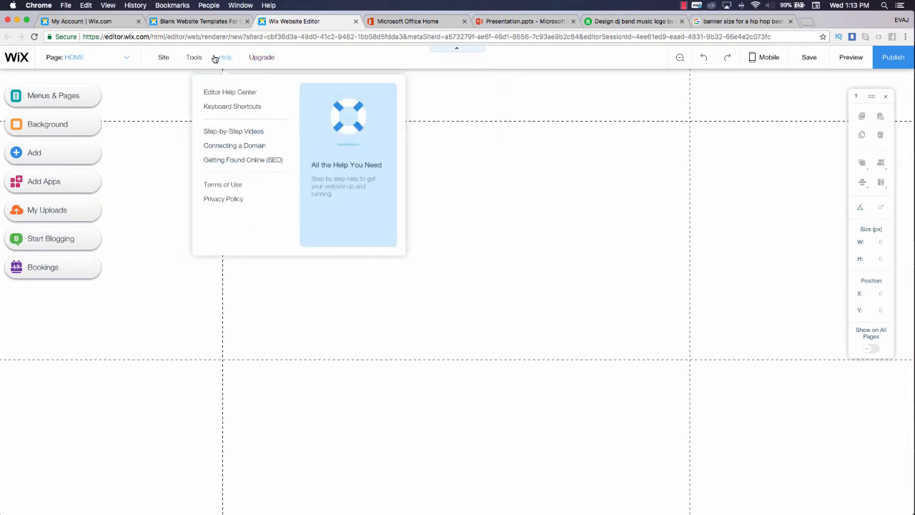
{"action": "mouse_move", "coordinate": [192, 60]}
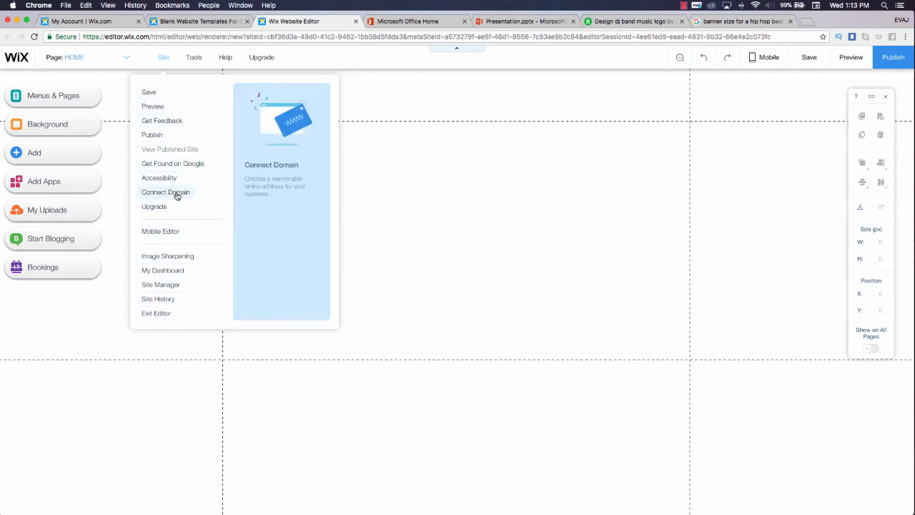
{"action": "mouse_move", "coordinate": [279, 50]}
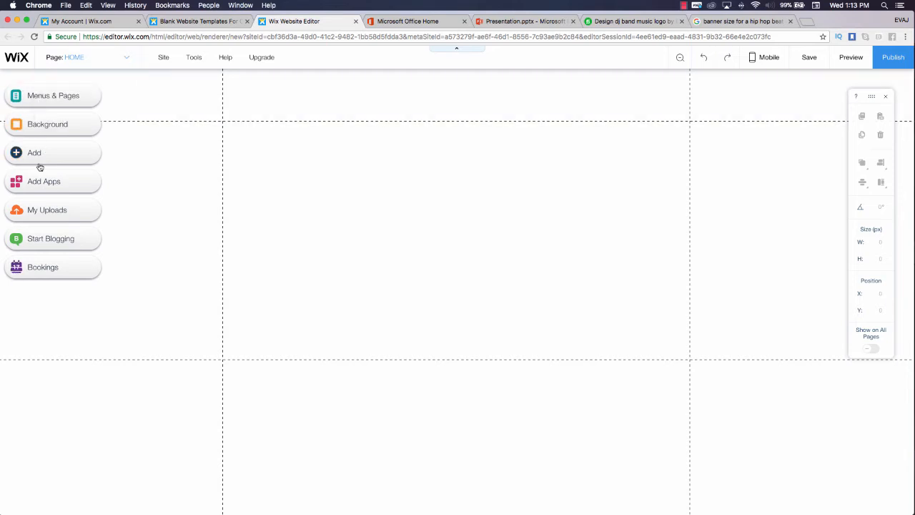
{"action": "left_click", "coordinate": [39, 100]}
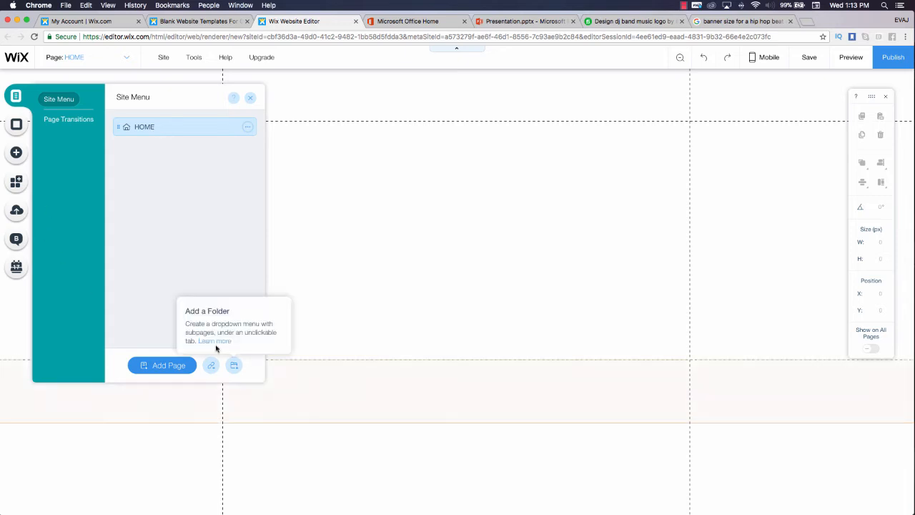
{"action": "left_click", "coordinate": [392, 243]}
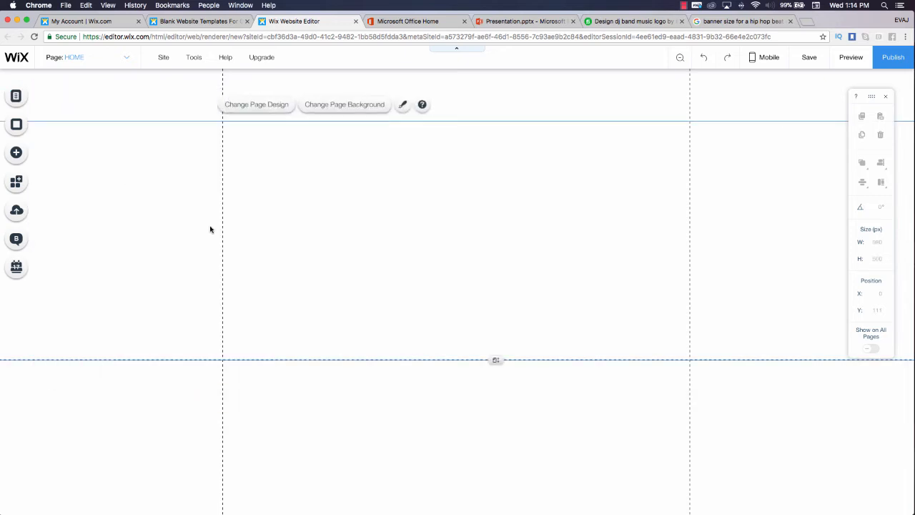
- Try several preset page backgrounds on the home page, finishing with the dark ocean water video
{"action": "left_click", "coordinate": [14, 125]}
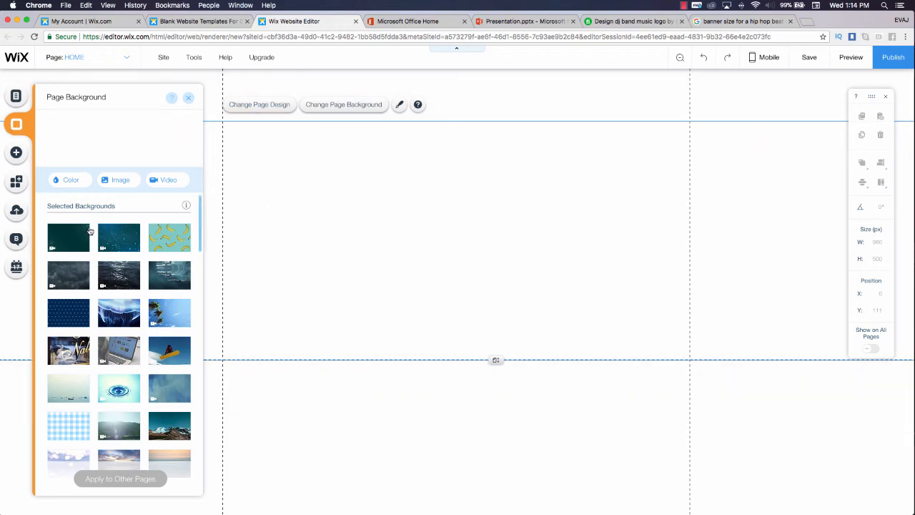
{"action": "left_click", "coordinate": [59, 236]}
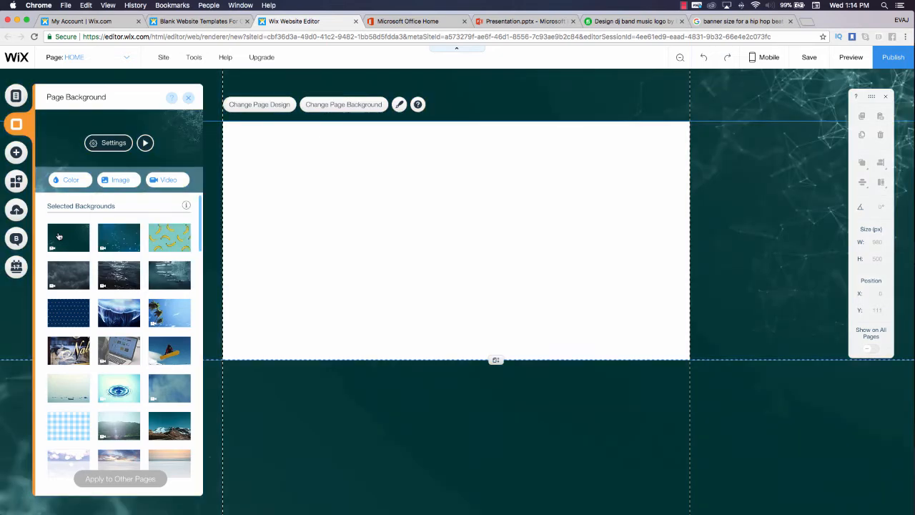
{"action": "left_click", "coordinate": [124, 272]}
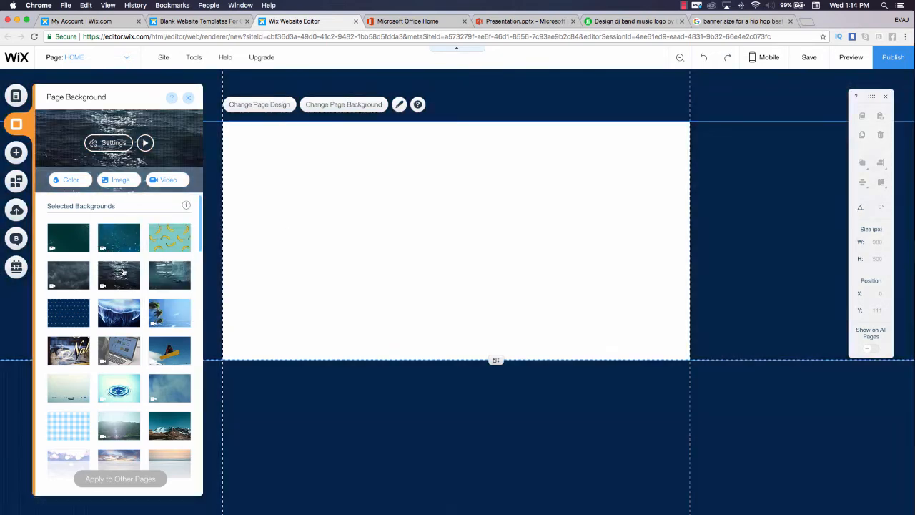
{"action": "left_click", "coordinate": [126, 317]}
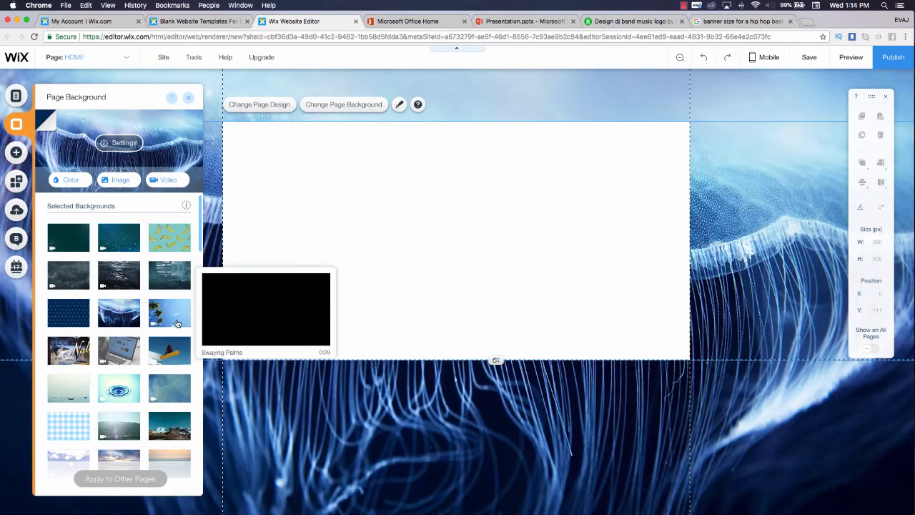
{"action": "left_click", "coordinate": [116, 279]}
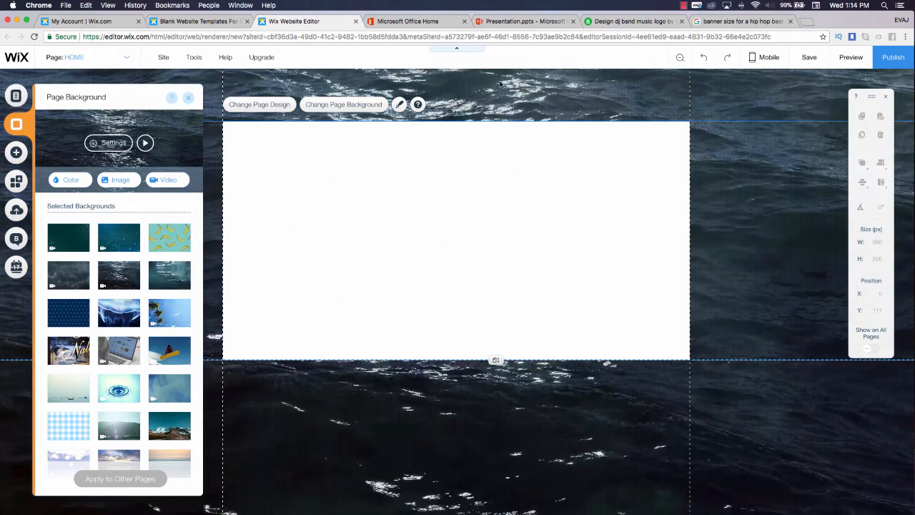
- Replace the video background with plain white (#FFFFFF) from the site colors
{"action": "left_click", "coordinate": [67, 180]}
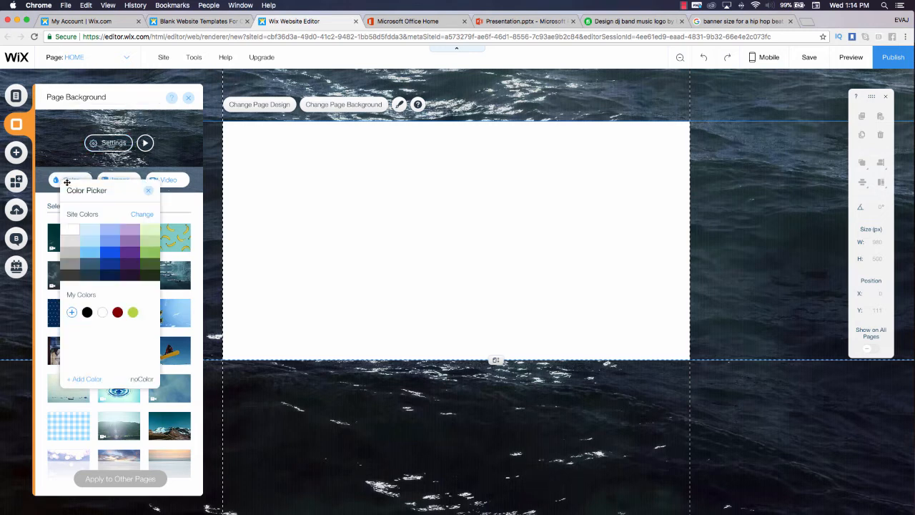
{"action": "left_click", "coordinate": [73, 238]}
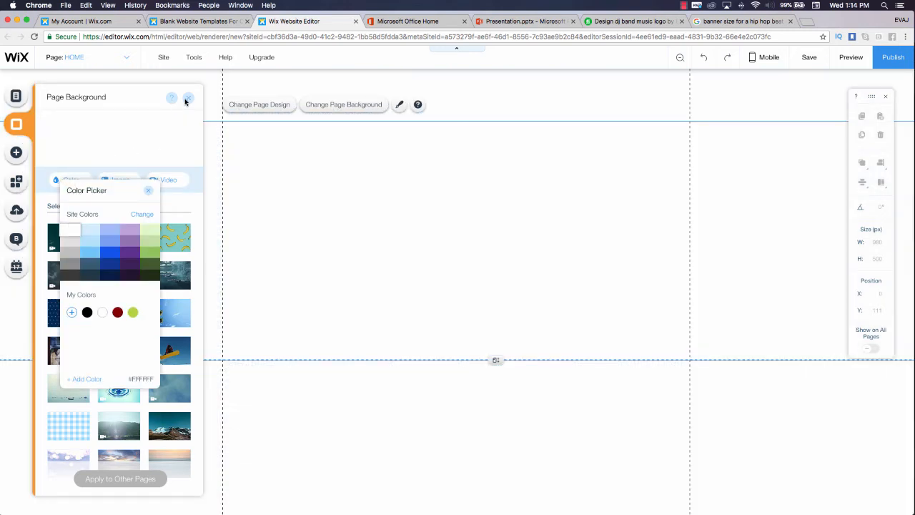
{"action": "left_click", "coordinate": [121, 136]}
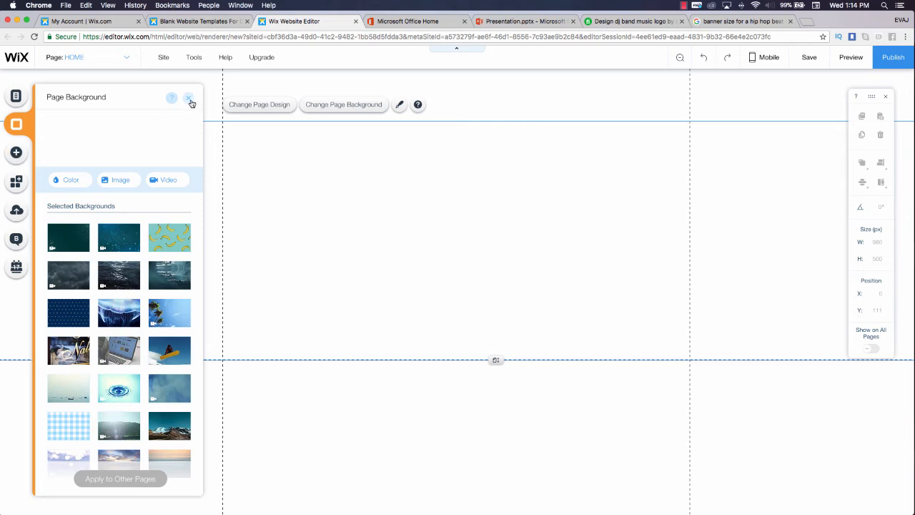
{"action": "left_click", "coordinate": [66, 182]}
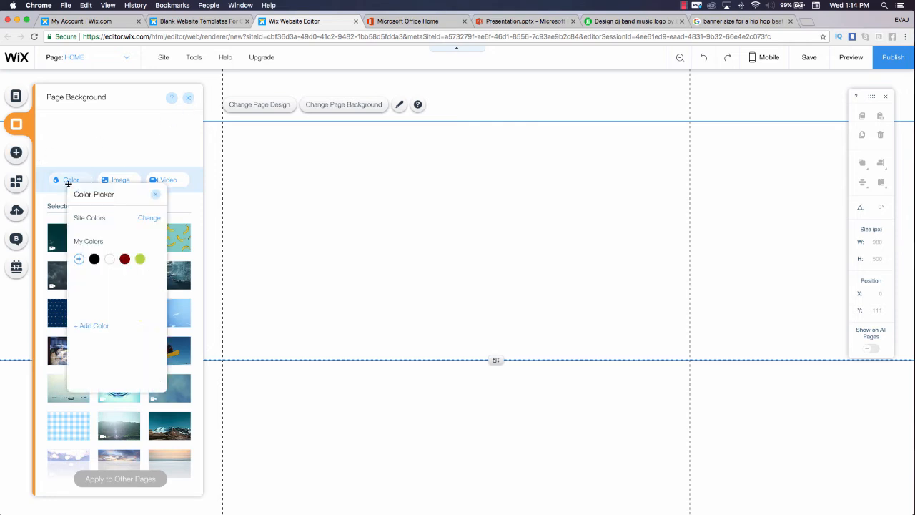
{"action": "left_click", "coordinate": [121, 179]}
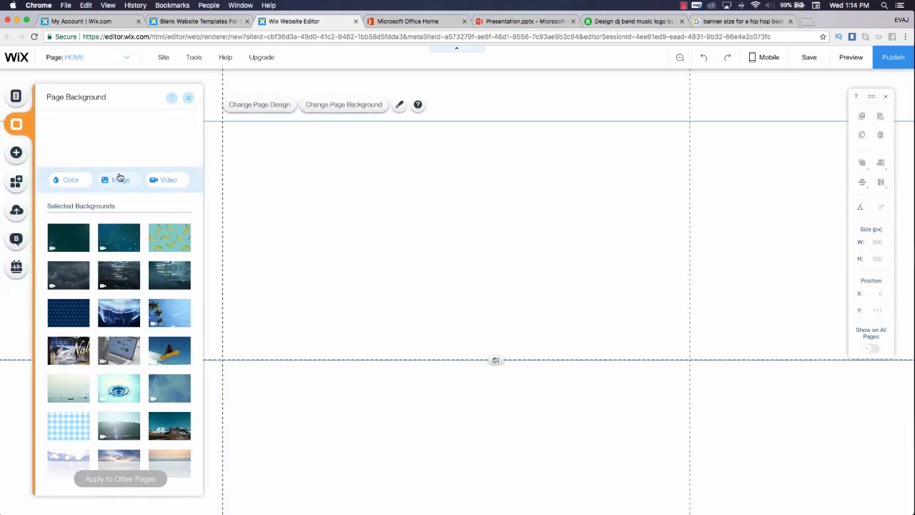
- Try the green and purple music-sequencer picture from the uploaded images as the page background
{"action": "left_click", "coordinate": [120, 181]}
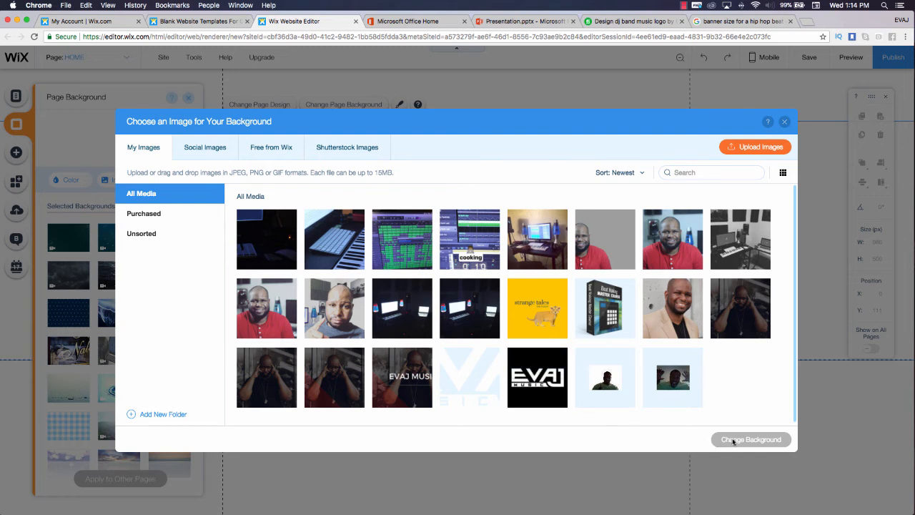
{"action": "left_click", "coordinate": [760, 149]}
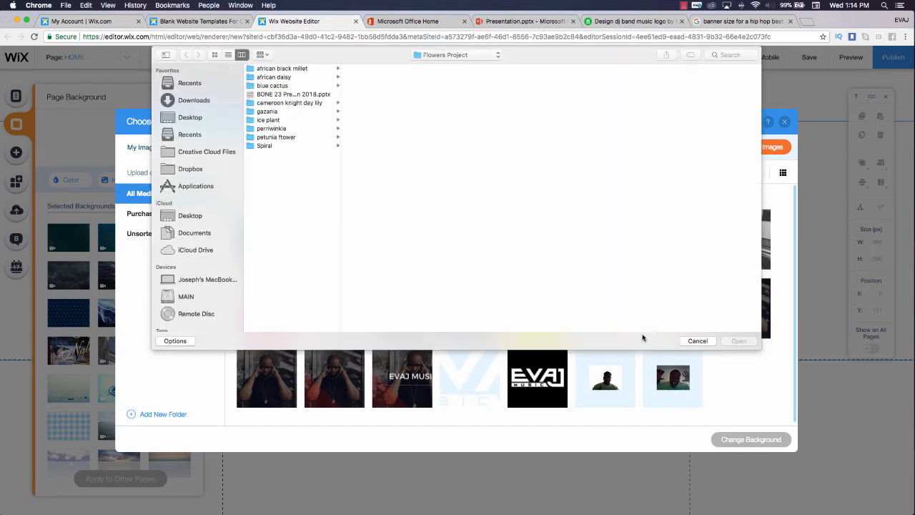
{"action": "left_click", "coordinate": [692, 342]}
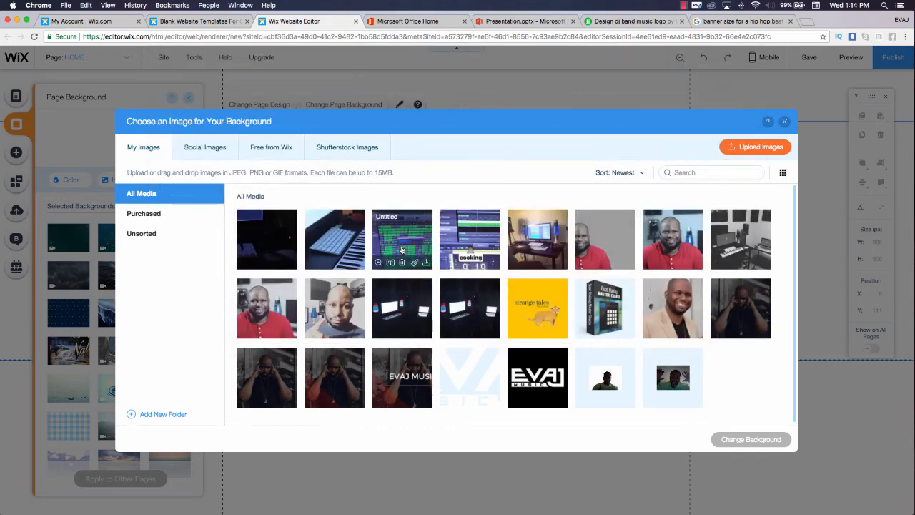
{"action": "left_click", "coordinate": [403, 243]}
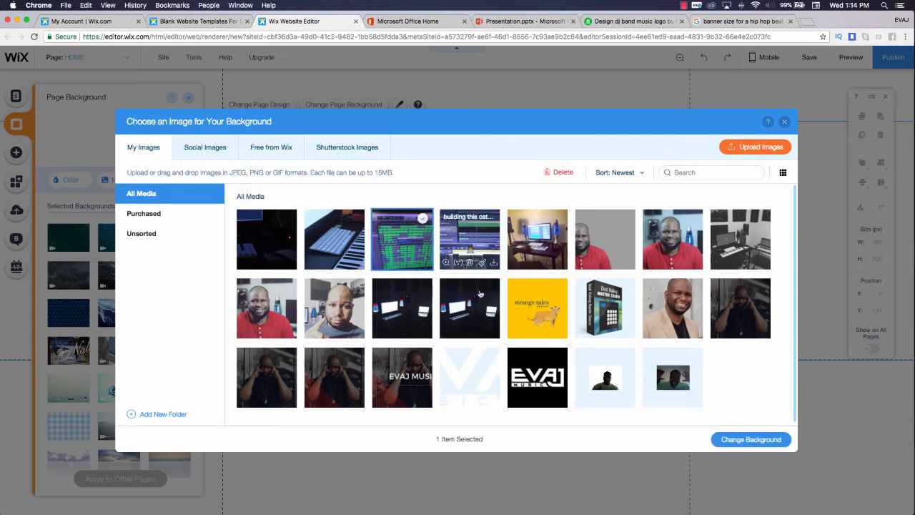
{"action": "left_click", "coordinate": [747, 438]}
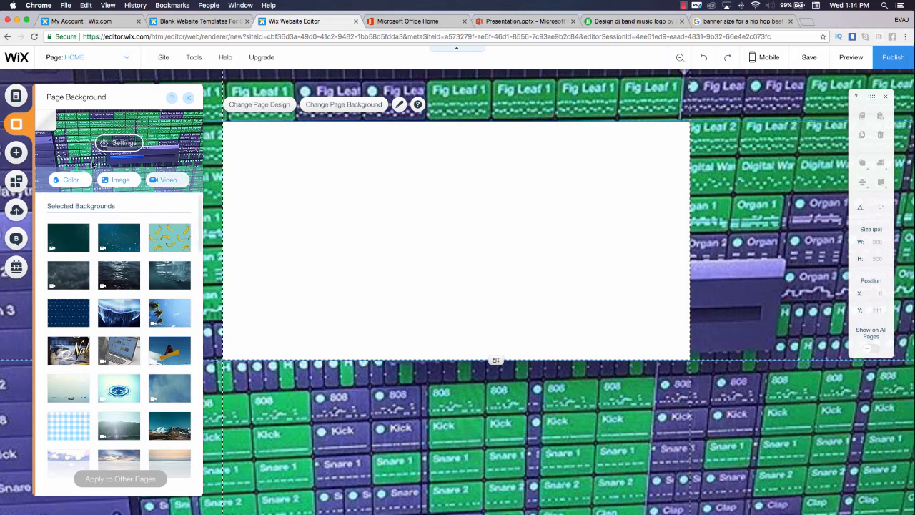
- Set the home page background back to solid white (#FFFFFF) in place of the uploaded image
{"action": "left_click", "coordinate": [66, 179]}
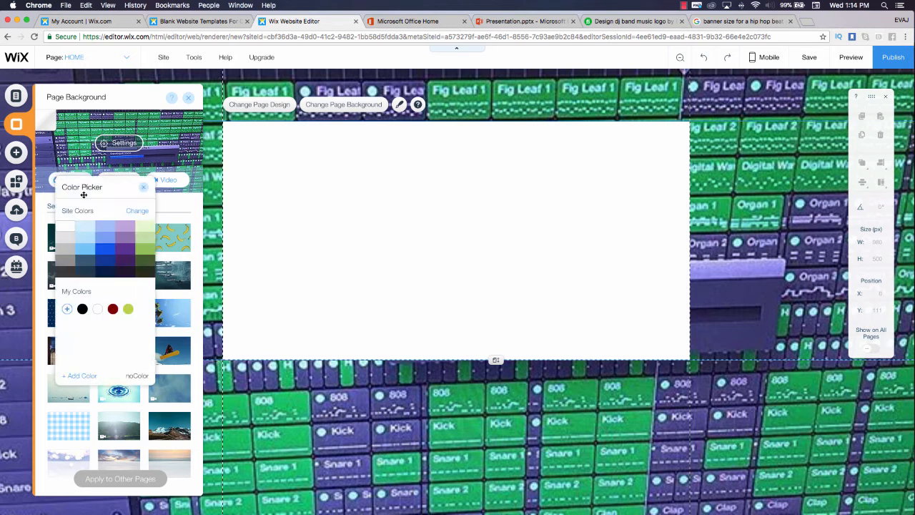
{"action": "left_click", "coordinate": [65, 227]}
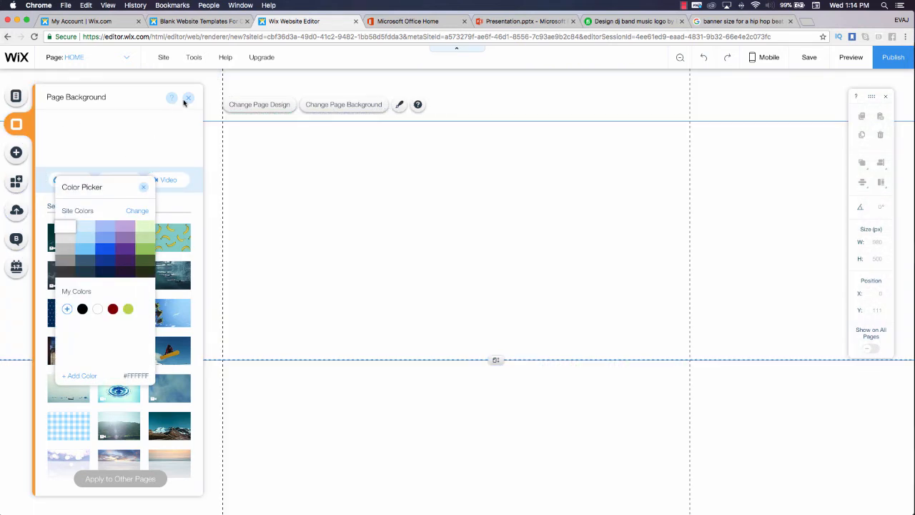
{"action": "left_click", "coordinate": [122, 157]}
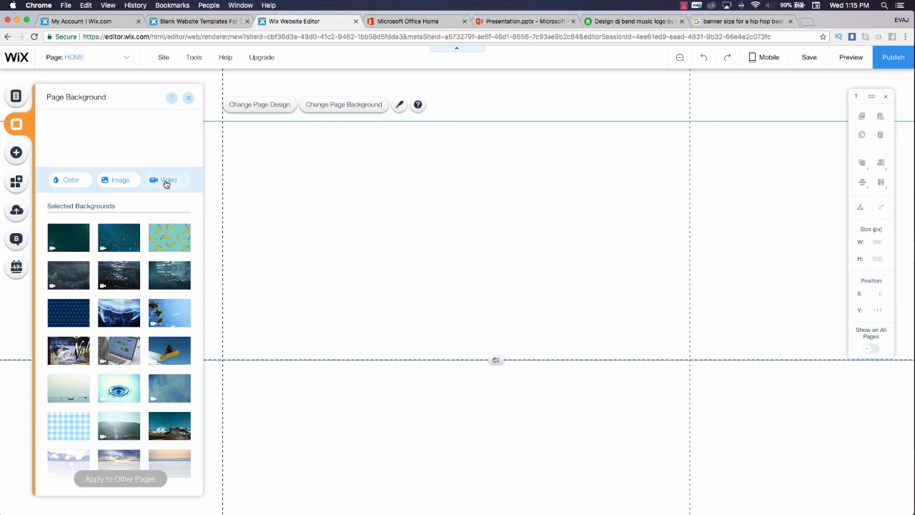
- Close the page background settings and look through the addable element categories, including text, images, galleries, vector art, shapes, store and embeds
{"action": "left_click", "coordinate": [189, 98]}
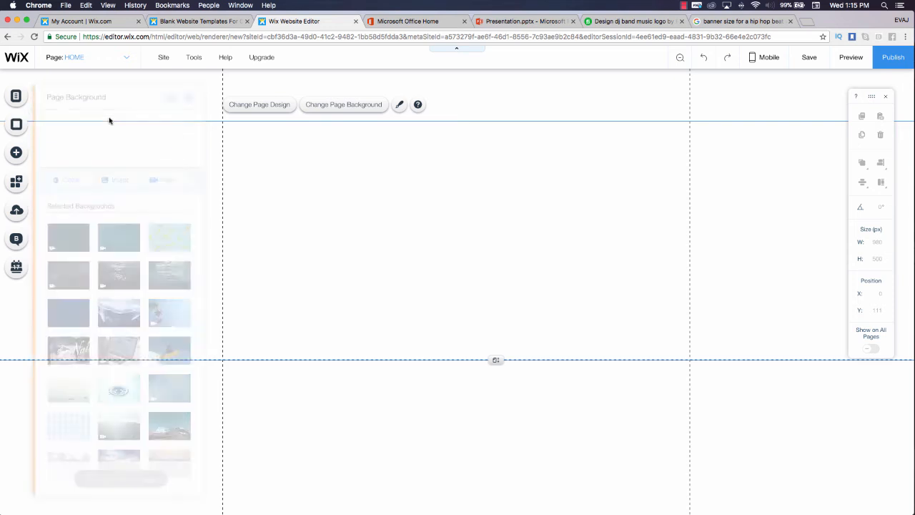
{"action": "left_click", "coordinate": [16, 154]}
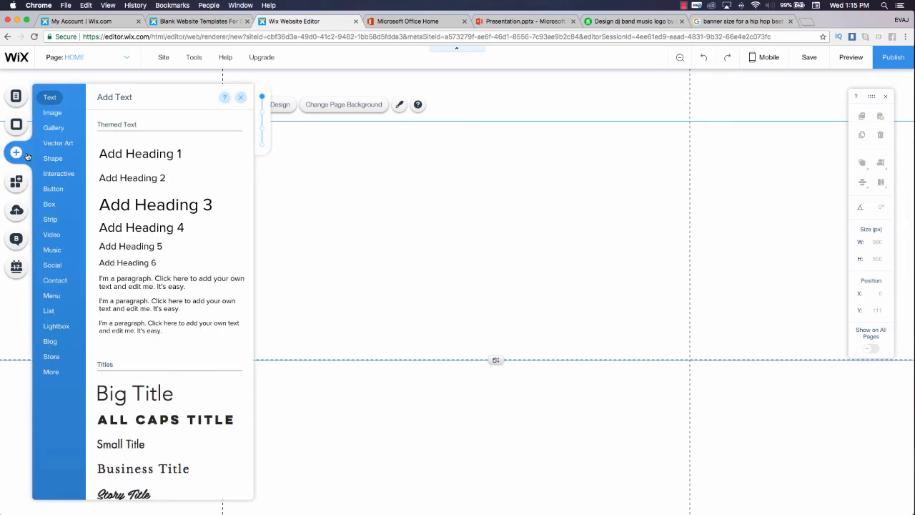
{"action": "left_click", "coordinate": [53, 113]}
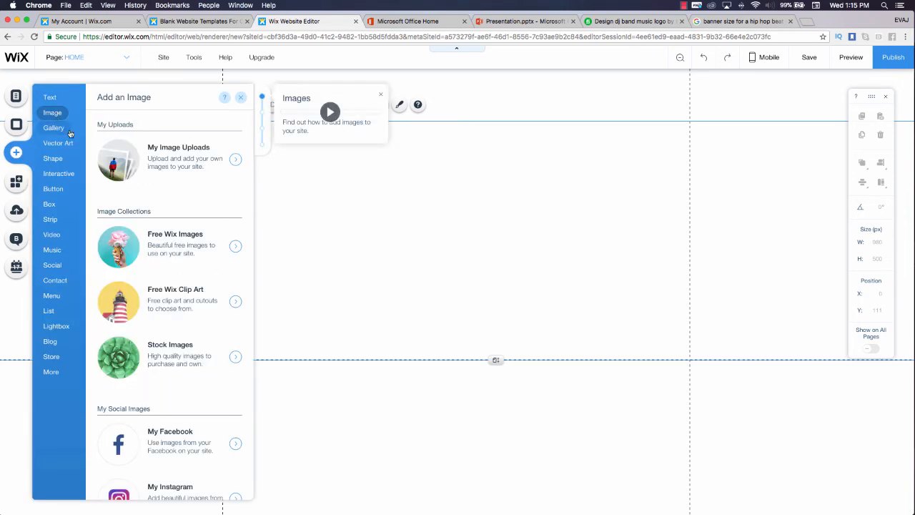
{"action": "left_click", "coordinate": [65, 130]}
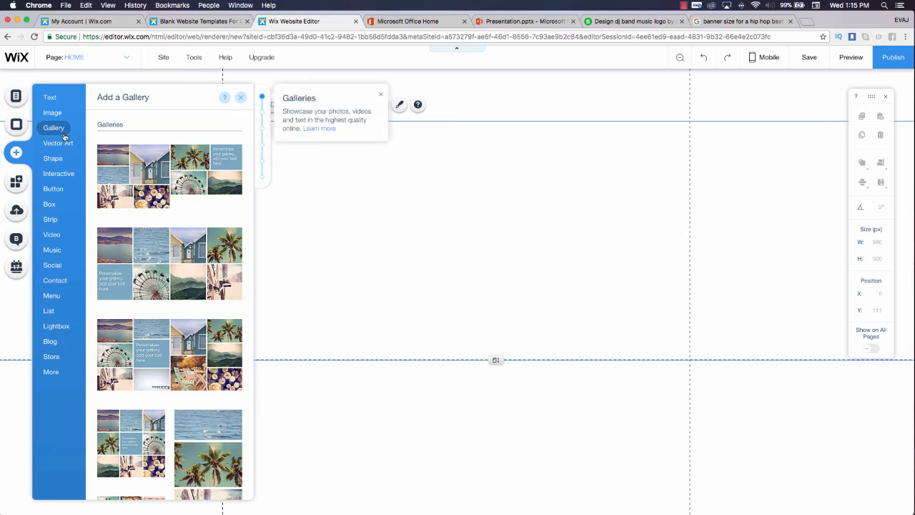
{"action": "left_click", "coordinate": [65, 143]}
{"action": "left_click", "coordinate": [62, 162]}
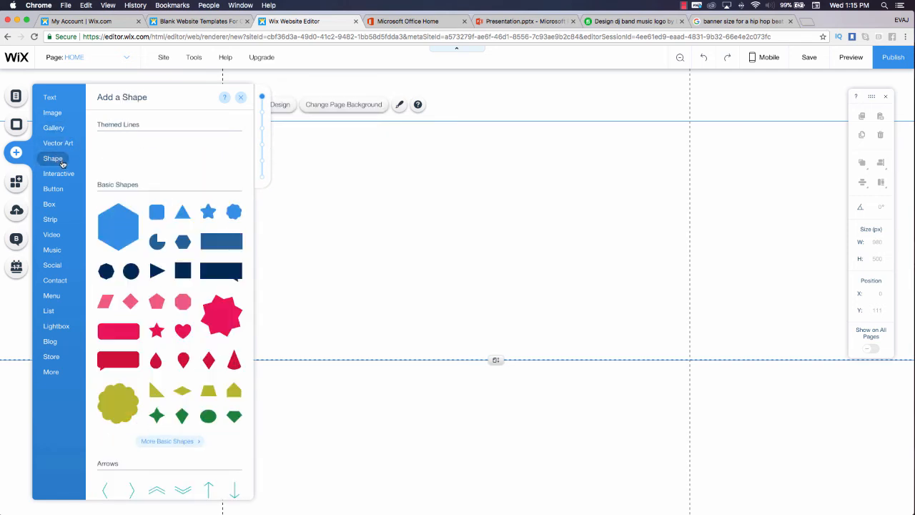
{"action": "left_click", "coordinate": [50, 205]}
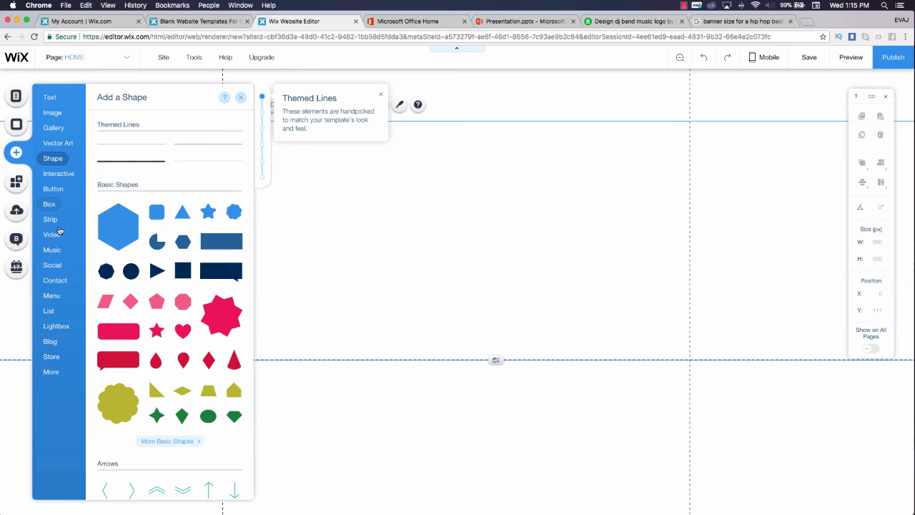
{"action": "left_click", "coordinate": [43, 372]}
{"action": "left_click", "coordinate": [48, 358]}
{"action": "left_click", "coordinate": [46, 372]}
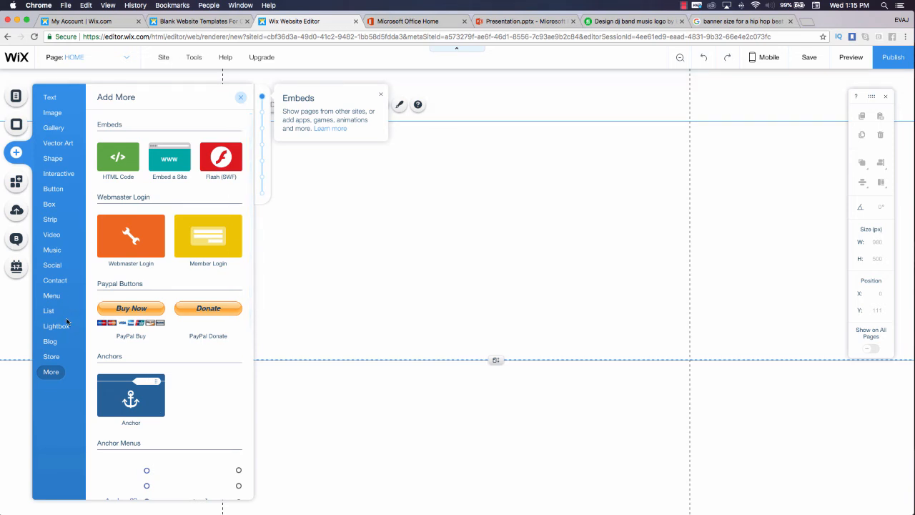
{"action": "left_click", "coordinate": [50, 355]}
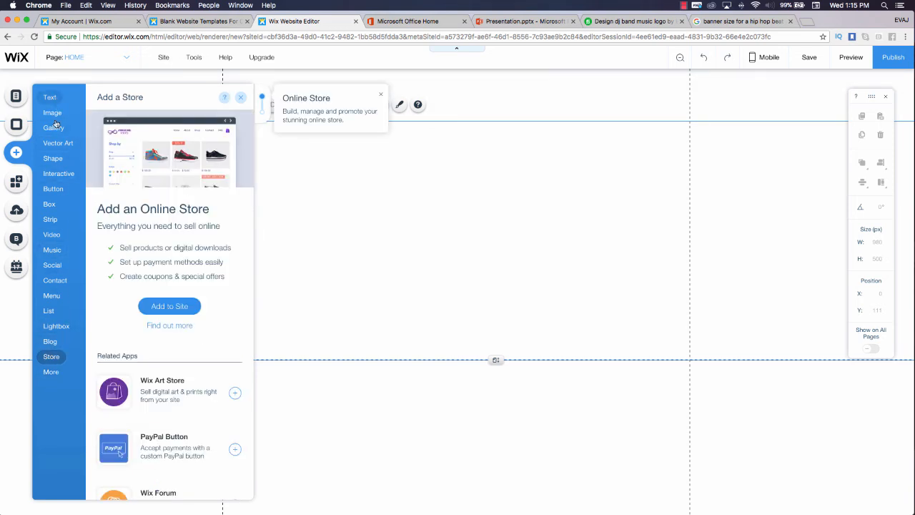
{"action": "left_click", "coordinate": [50, 355]}
{"action": "left_click", "coordinate": [354, 289]}
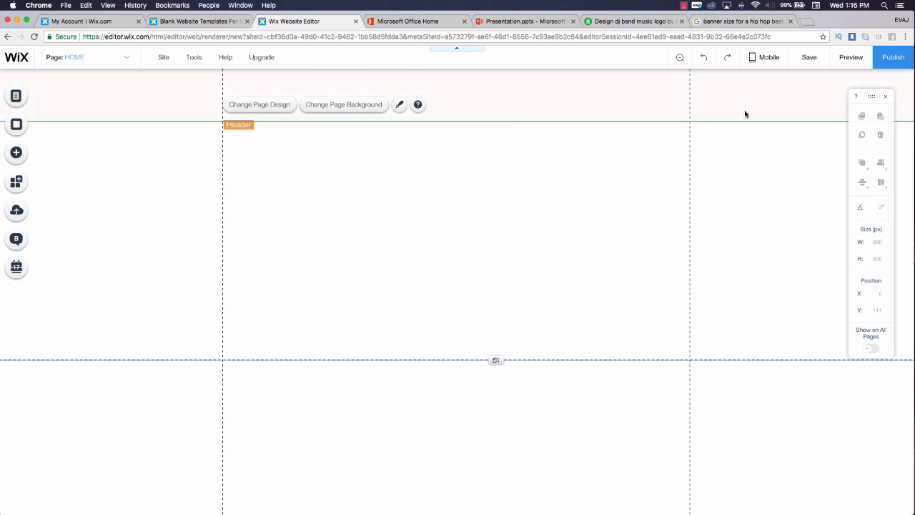
- Move the floating toolbar with the size and position settings onto the page canvas and close it
{"action": "left_click_drag", "start_coordinate": [869, 93], "coordinate": [490, 120]}
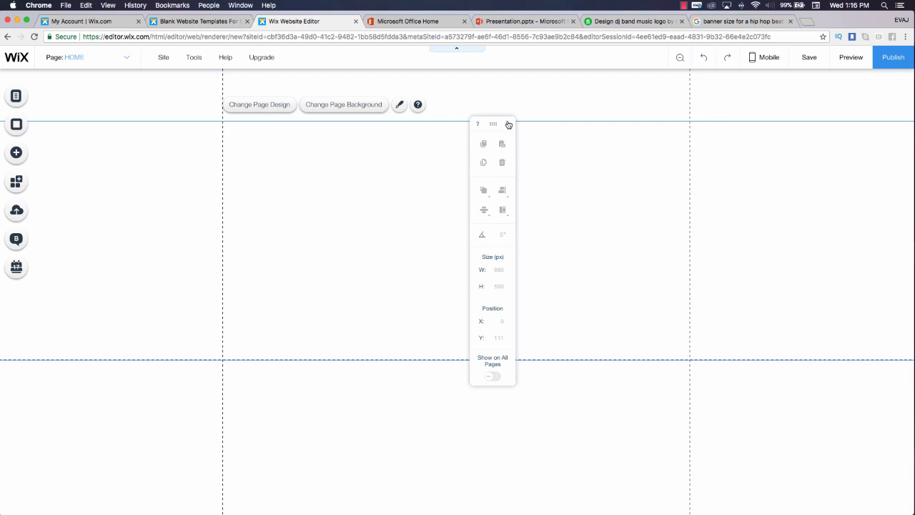
{"action": "left_click", "coordinate": [509, 126]}
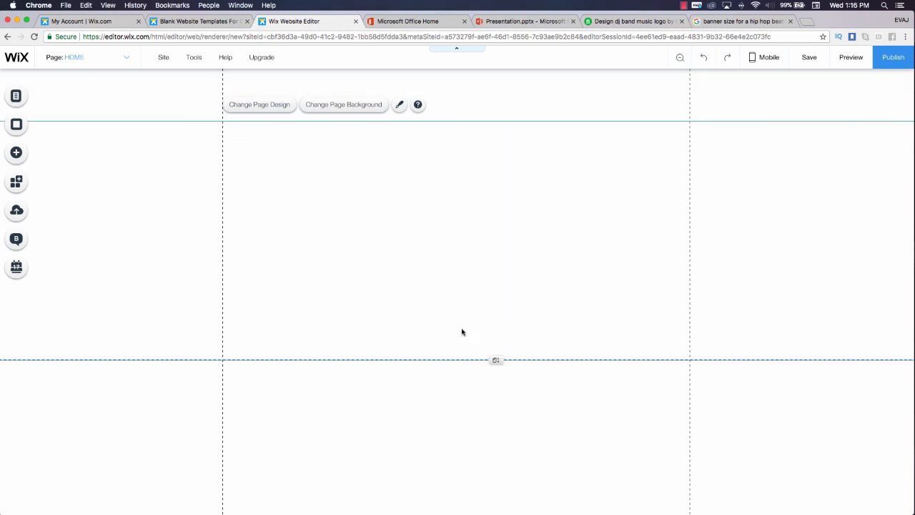